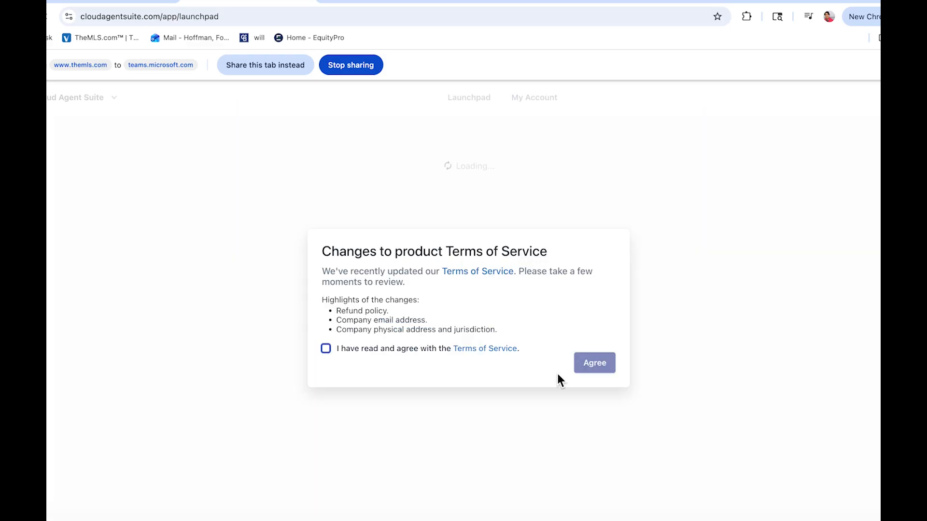
# - Accept the updated Terms of Service and start a new CMA report in Cloud CMA
pyautogui.click(326, 349)
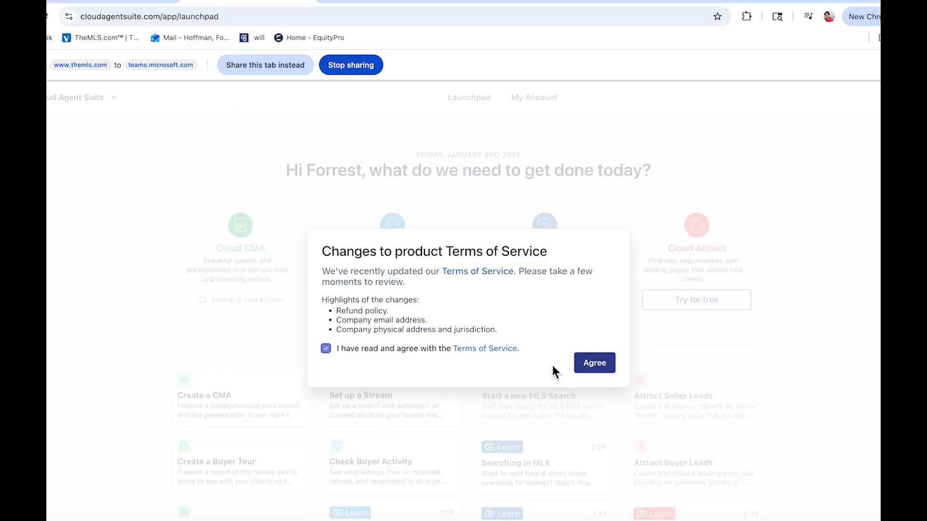
pyautogui.click(593, 368)
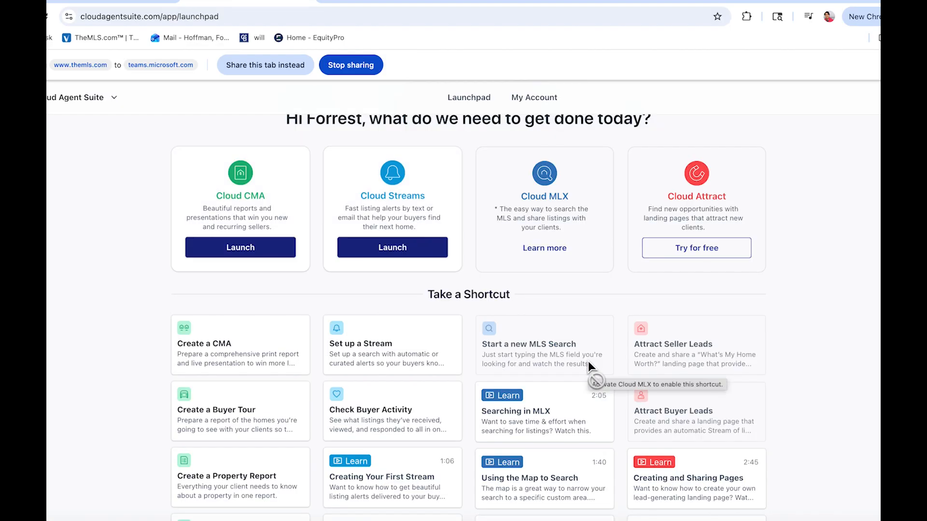
pyautogui.click(253, 262)
pyautogui.click(244, 242)
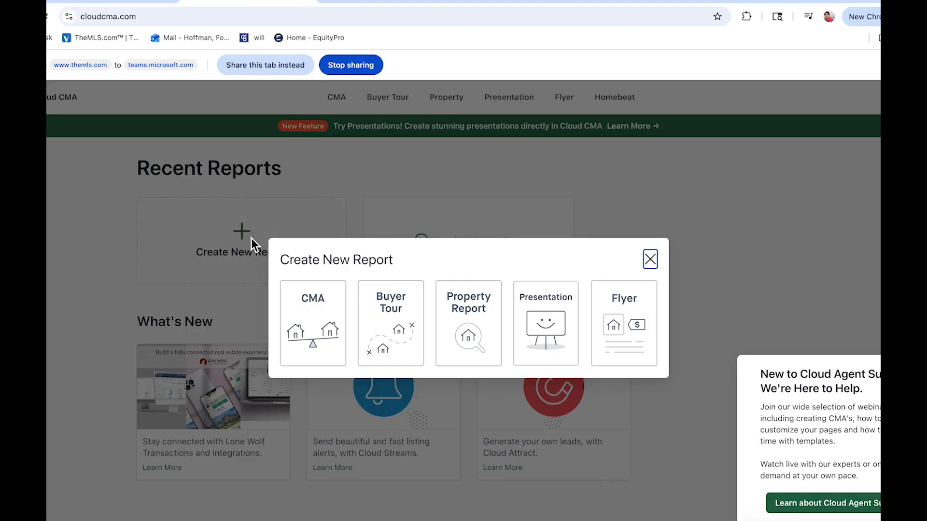
pyautogui.click(322, 340)
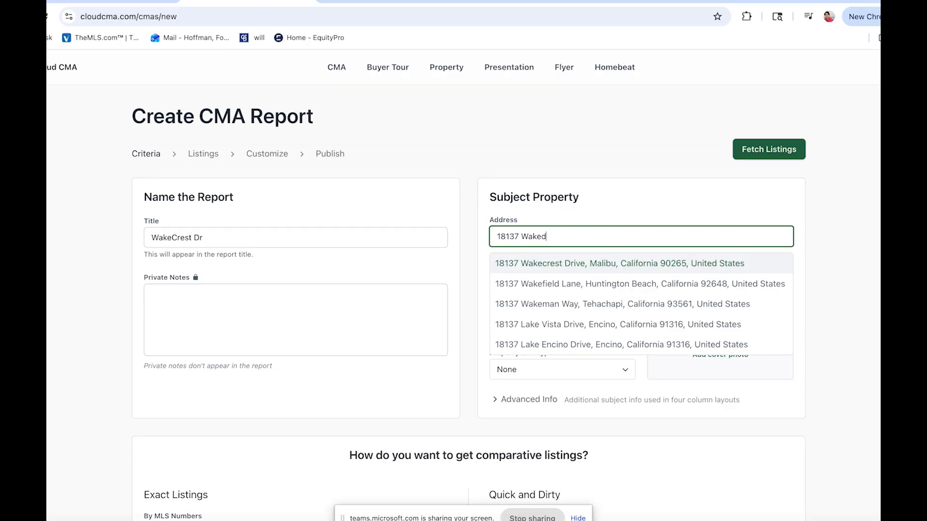
# - Enter the subject property's full Malibu street address from the matching suggestion and set its baths to 2
pyautogui.press('BackSpace')
pyautogui.press('BackSpace')
pyautogui.write('crest')
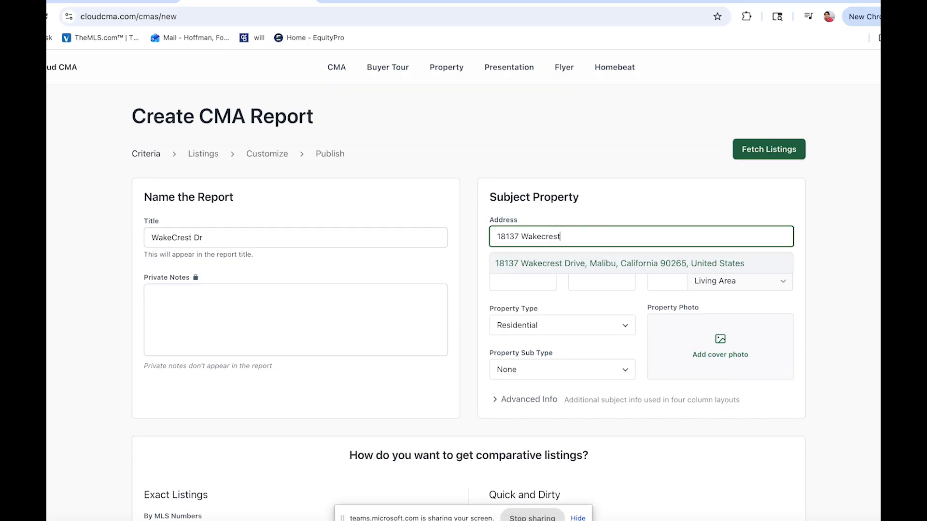
pyautogui.click(541, 265)
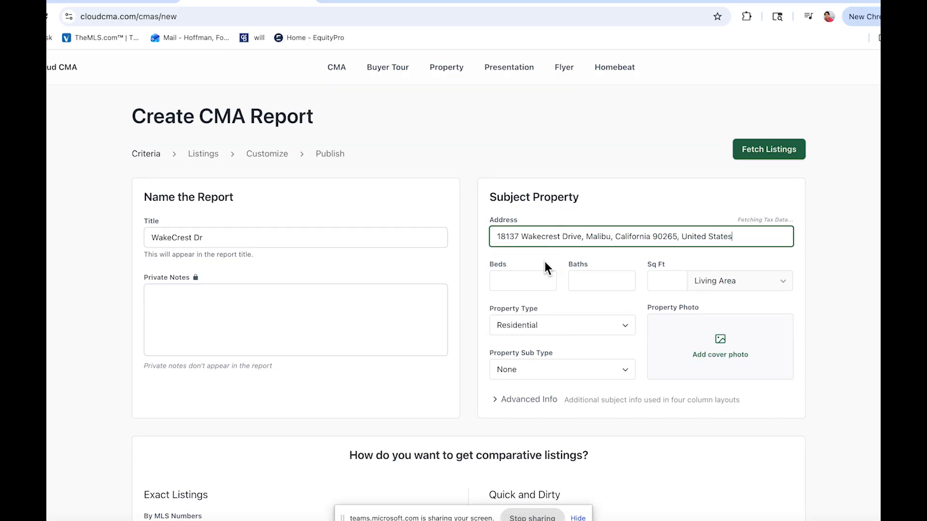
pyautogui.click(579, 280)
pyautogui.write('2')
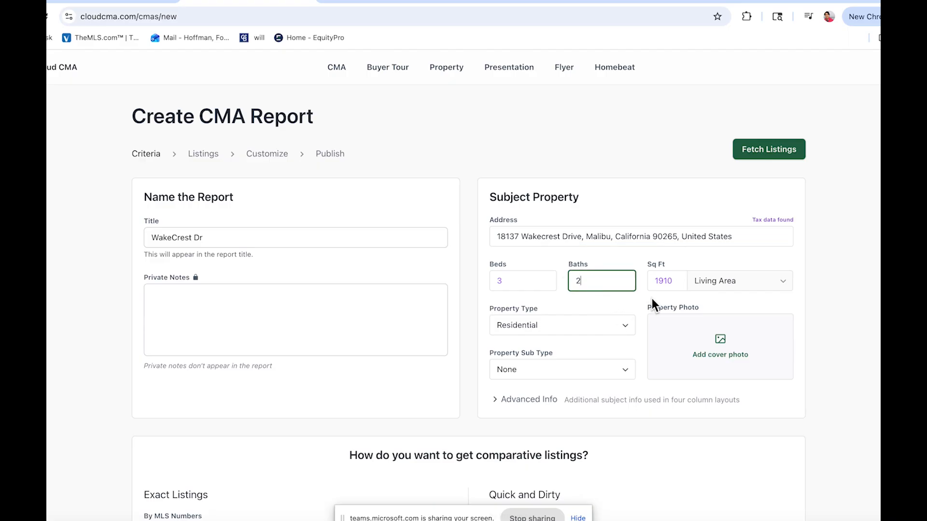
# - Set the subject property's sub type to Single Family Residence
pyautogui.scroll(-2, 653, 338)
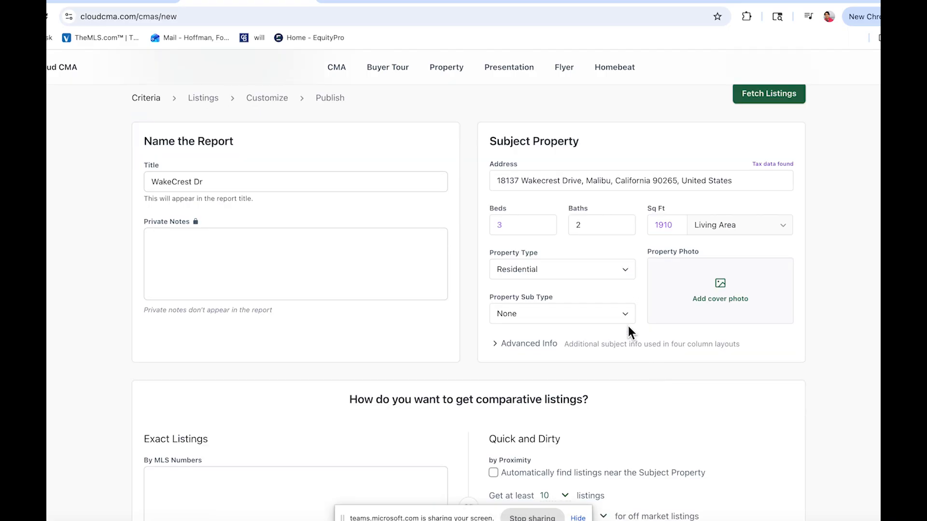
pyautogui.click(609, 315)
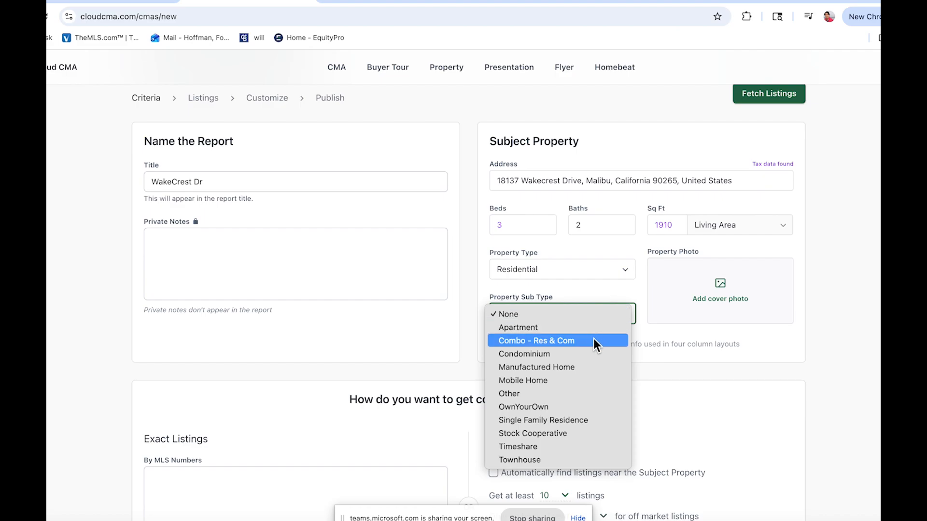
pyautogui.click(554, 419)
pyautogui.click(619, 359)
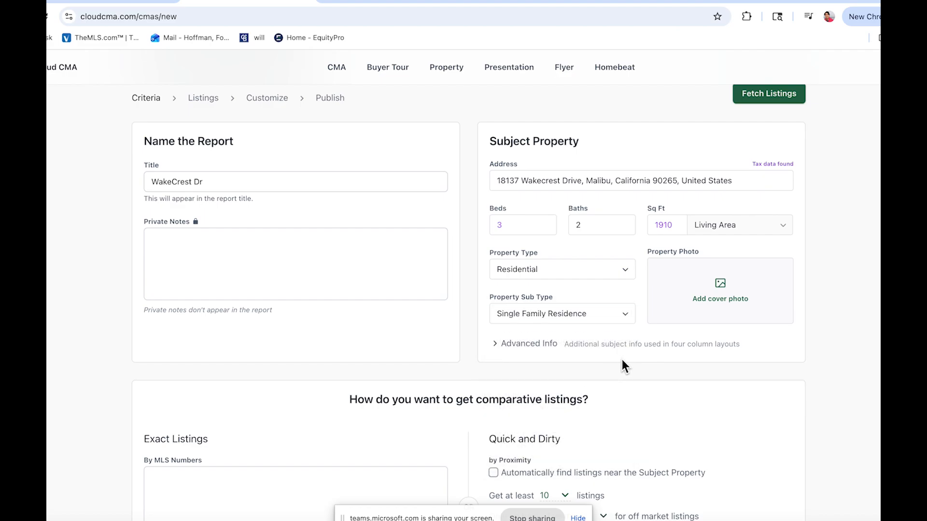
# - Add the house picture as the property's cover photo, enlarged slightly and cropped to the frame
pyautogui.scroll(-1, 621, 358)
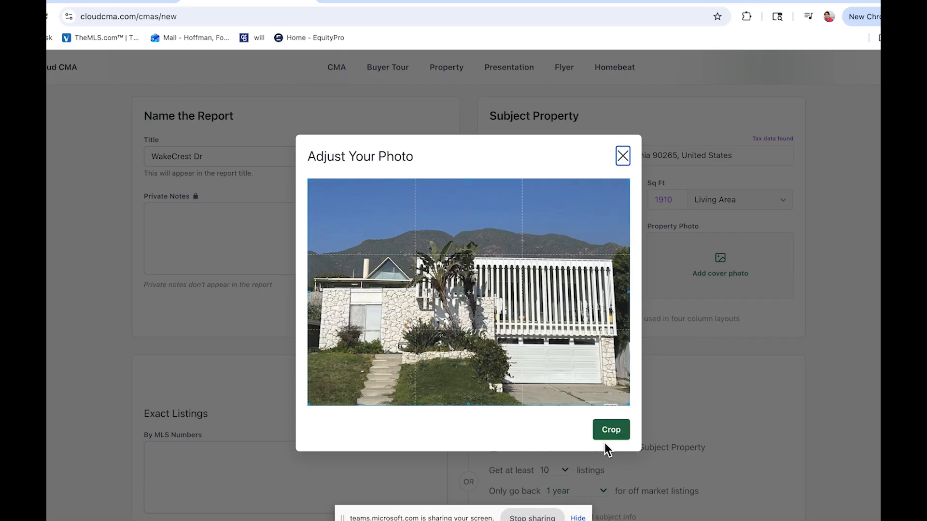
pyautogui.scroll(2, 617, 247)
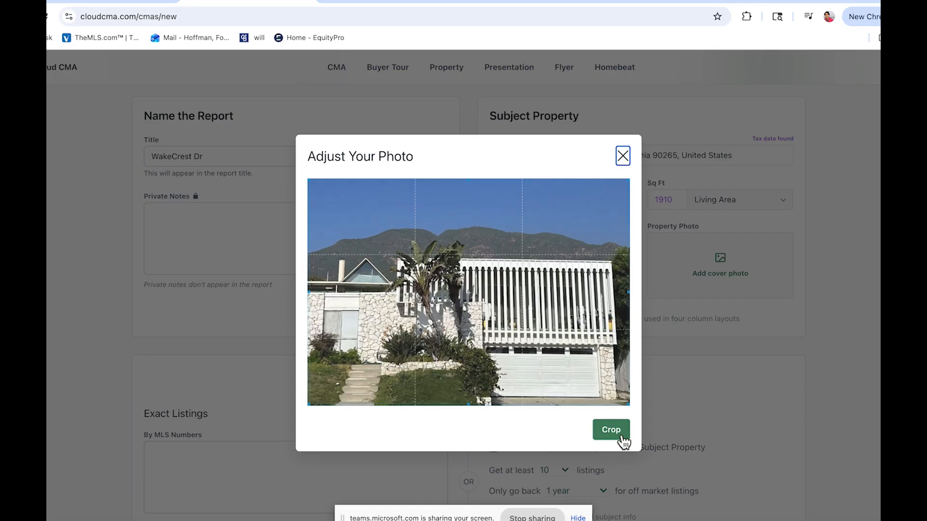
pyautogui.click(611, 430)
# - Enable automatic finding of listings near the subject property and limit off-market listings to the last 6 months
pyautogui.scroll(-2, 578, 398)
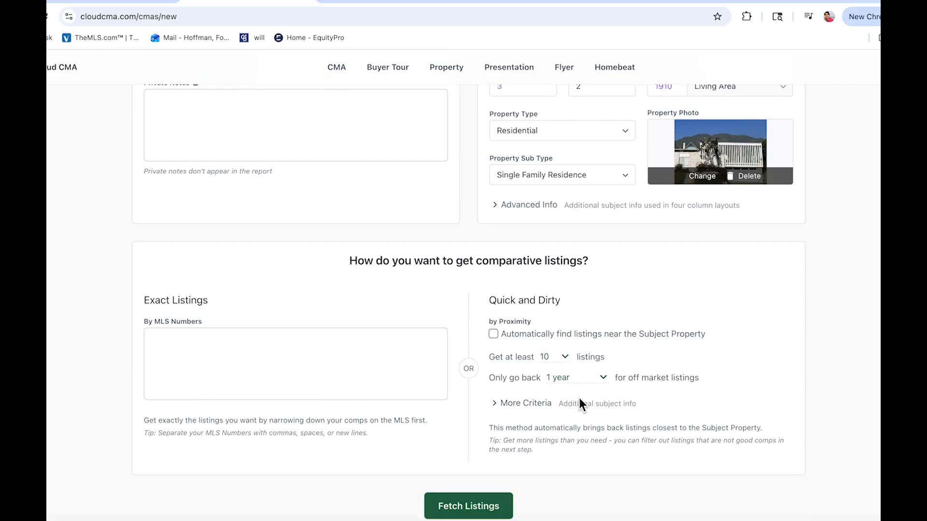
pyautogui.click(493, 334)
pyautogui.click(598, 379)
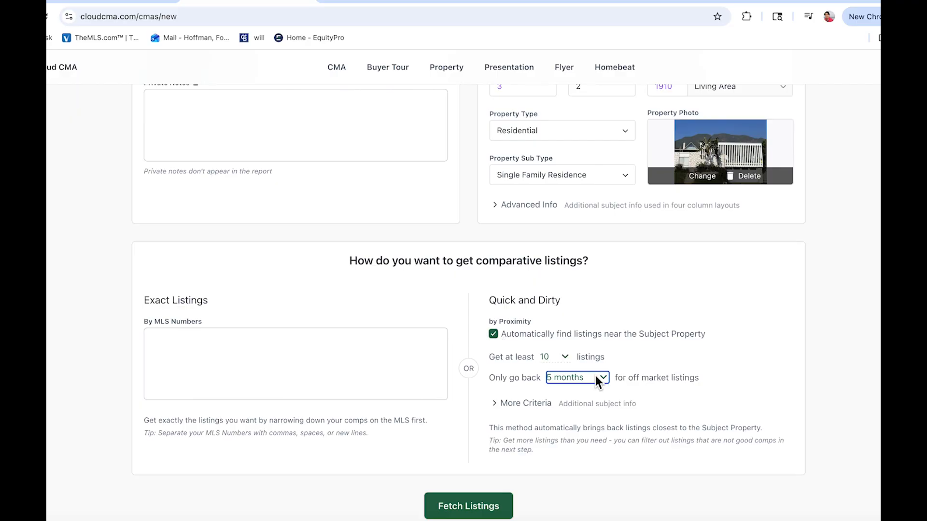
pyautogui.click(595, 375)
pyautogui.click(586, 395)
# - Fetch at least 10 comparable listings, leaving the expanded additional search criteria blank
pyautogui.click(597, 403)
pyautogui.scroll(-2, 580, 338)
pyautogui.click(561, 264)
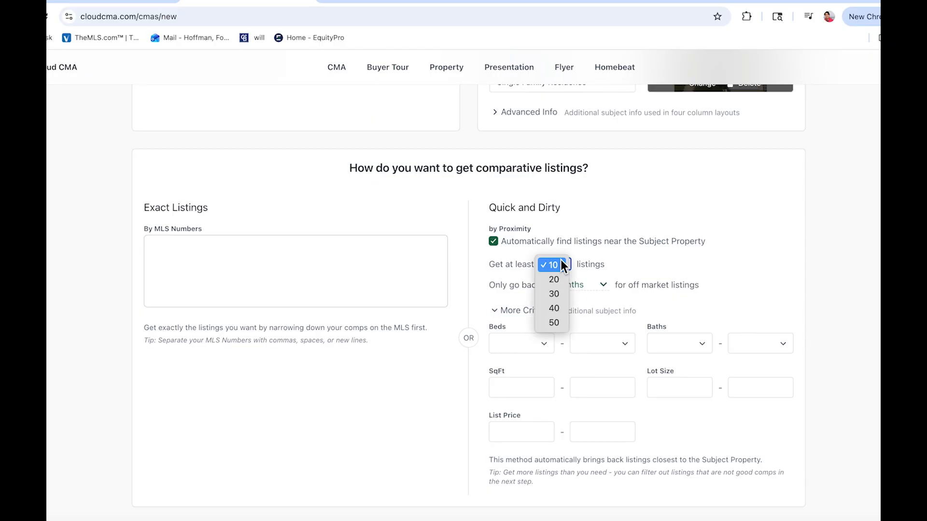
pyautogui.click(555, 264)
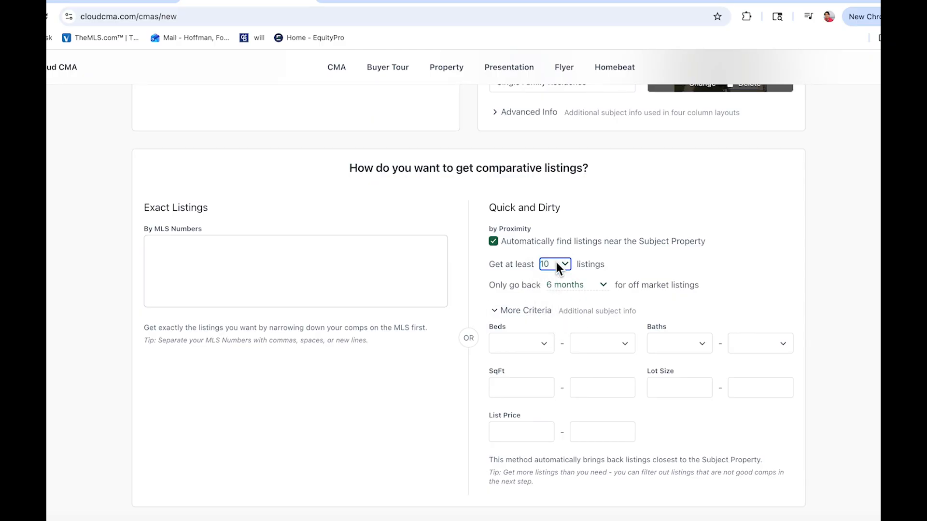
pyautogui.click(478, 476)
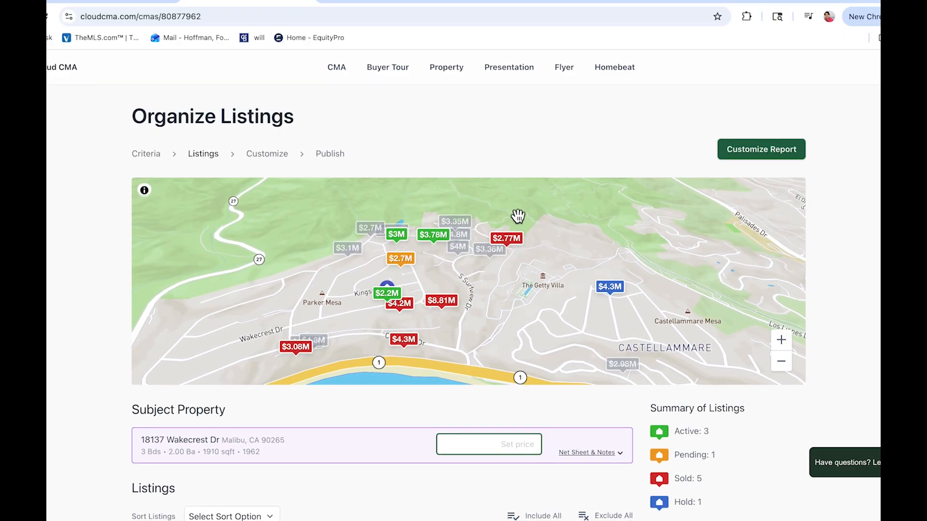
# - Review the fetched comparable listings and exclude the sold one priced at $8,806,000
pyautogui.scroll(-1, 516, 214)
pyautogui.scroll(-5, 516, 214)
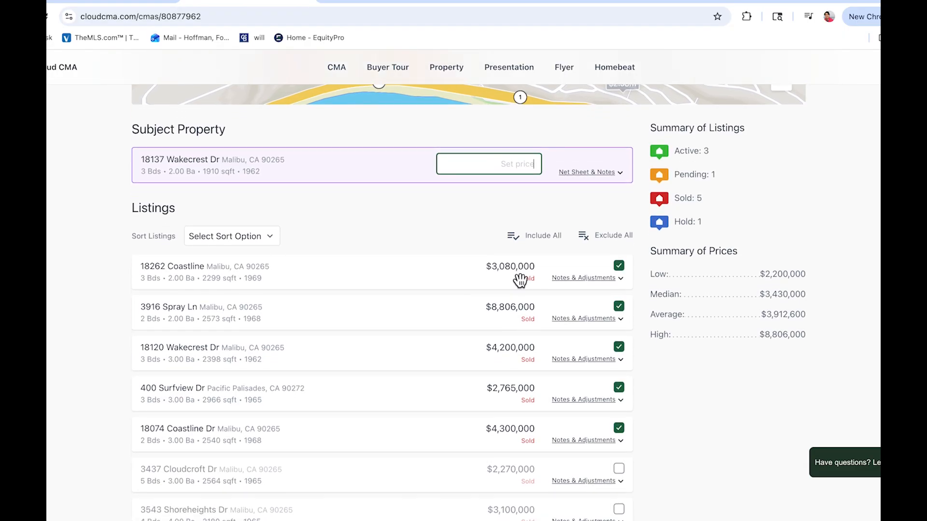
pyautogui.scroll(-1, 519, 280)
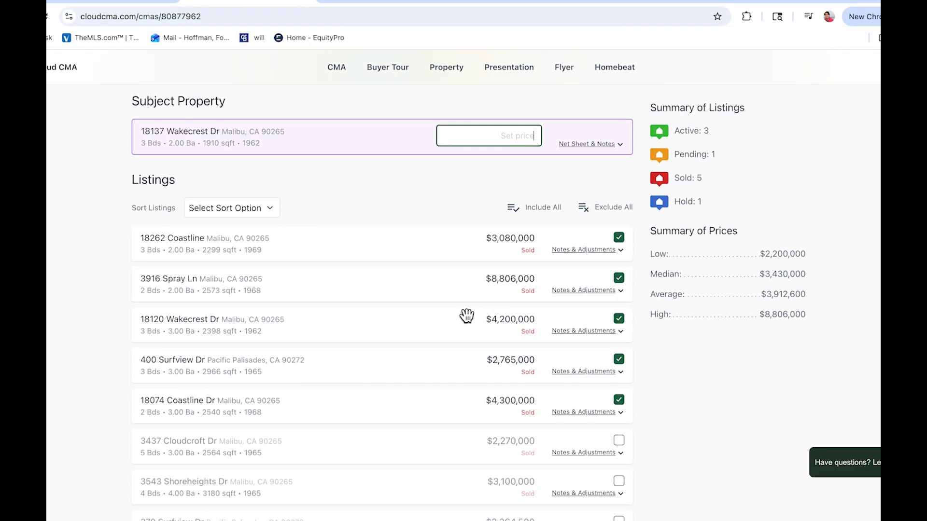
pyautogui.scroll(1, 465, 315)
pyautogui.scroll(2, 465, 315)
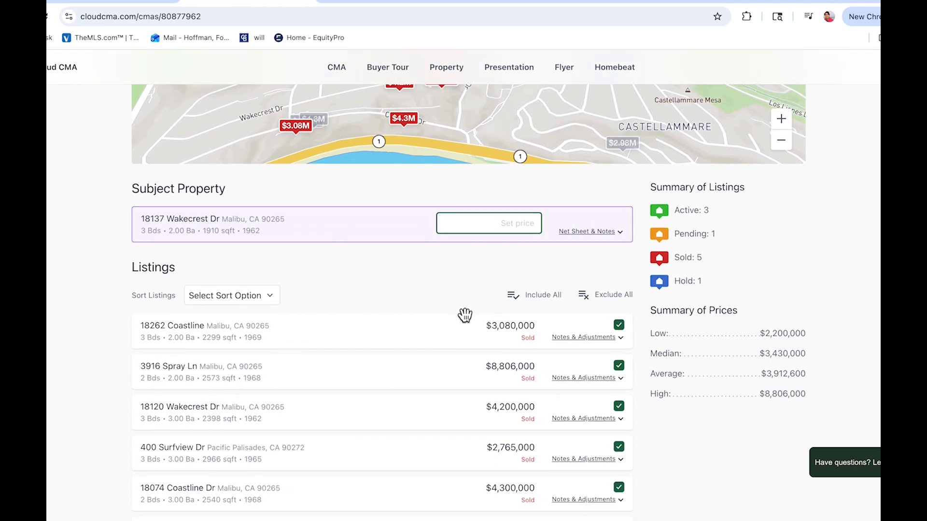
pyautogui.scroll(-1, 464, 315)
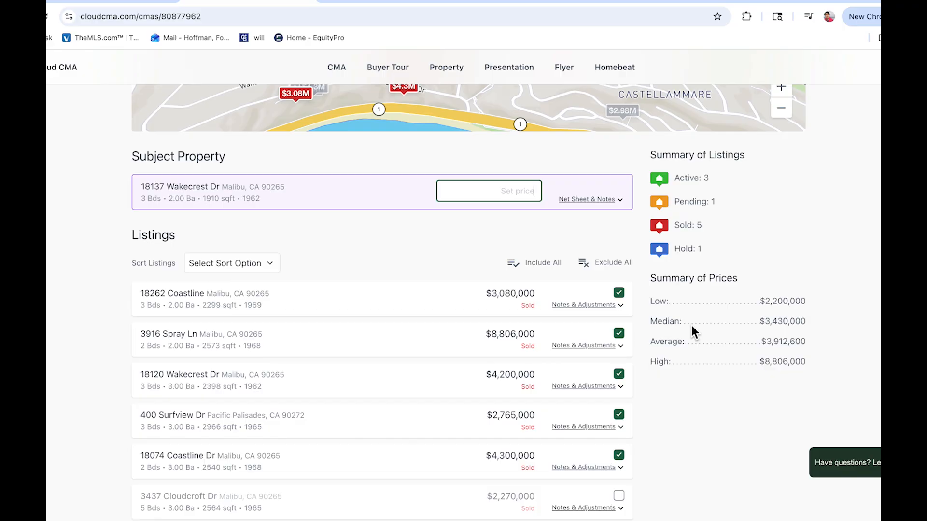
pyautogui.scroll(-3, 691, 325)
pyautogui.click(619, 210)
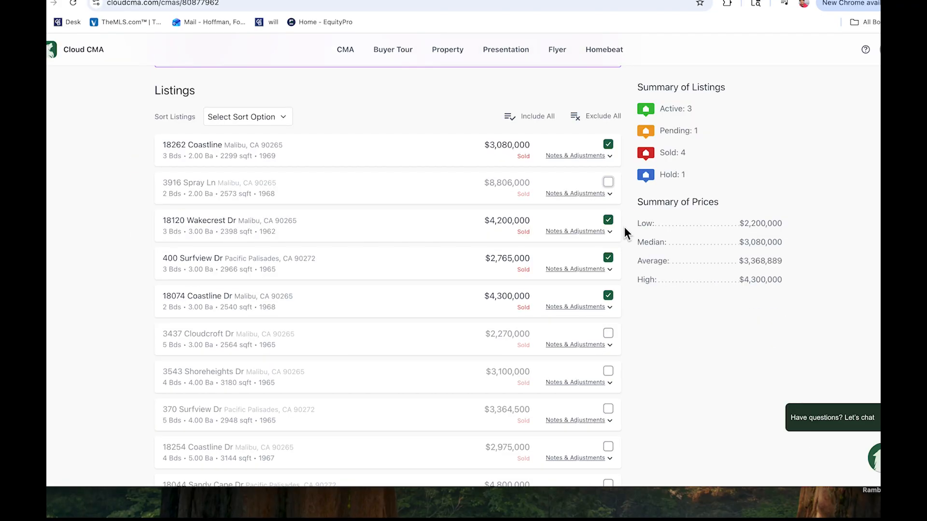
# - Exclude the $4,200,000 and $4,300,000 sold listings and the $4,300,000 listing on hold from the comparables
pyautogui.scroll(-2, 601, 247)
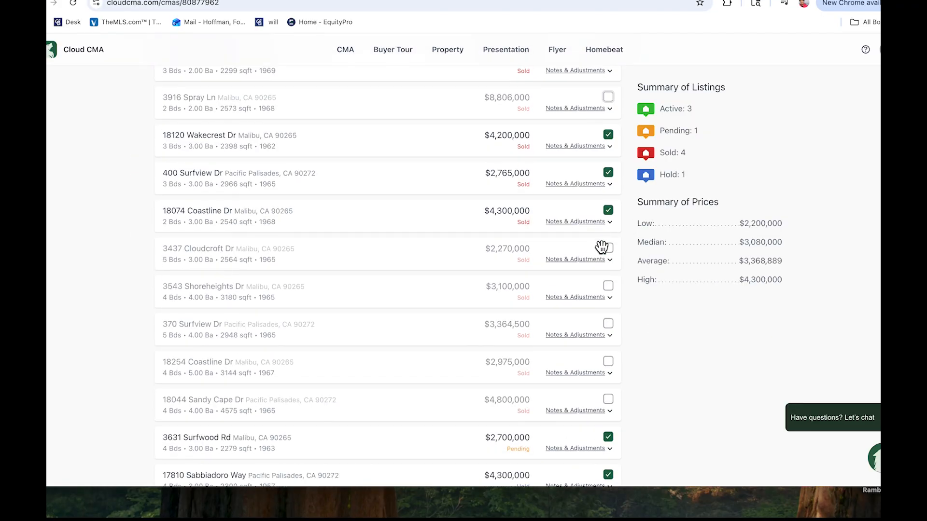
pyautogui.scroll(2, 601, 246)
pyautogui.click(608, 169)
pyautogui.click(608, 245)
pyautogui.scroll(-4, 608, 290)
pyautogui.click(608, 343)
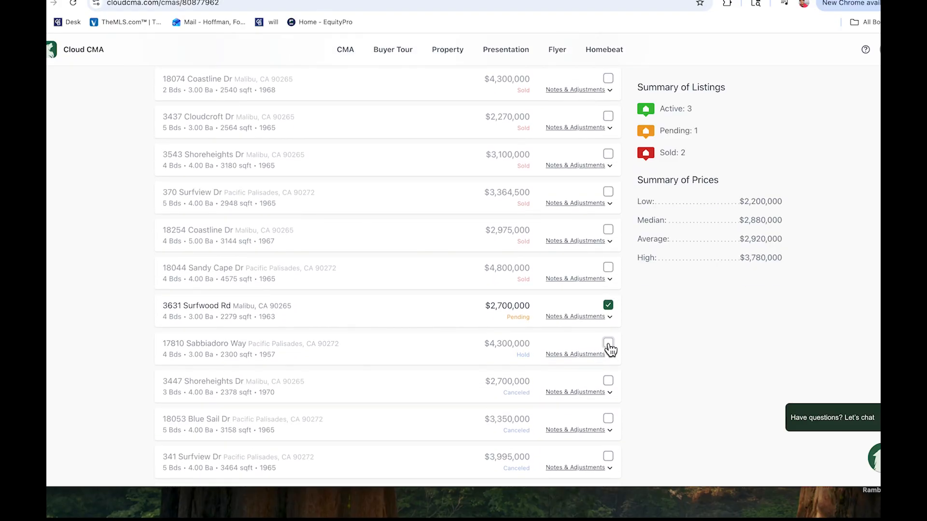
# - Add two comparable listings by their MLS numbers, 25536291 and 25582005
pyautogui.scroll(-7, 610, 348)
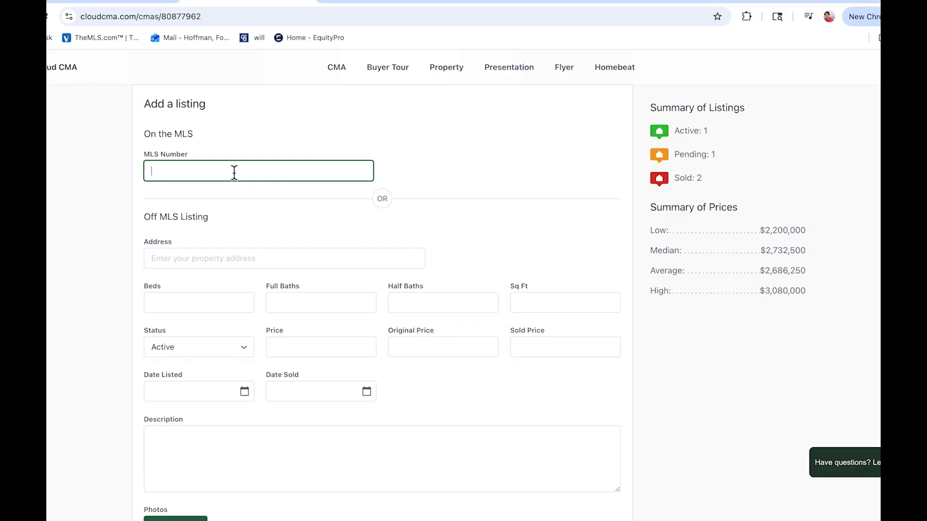
pyautogui.write('255366')
pyautogui.press('BackSpace')
pyautogui.write('291')
pyautogui.scroll(-1, 272, 444)
pyautogui.scroll(-2, 272, 445)
pyautogui.click(591, 514)
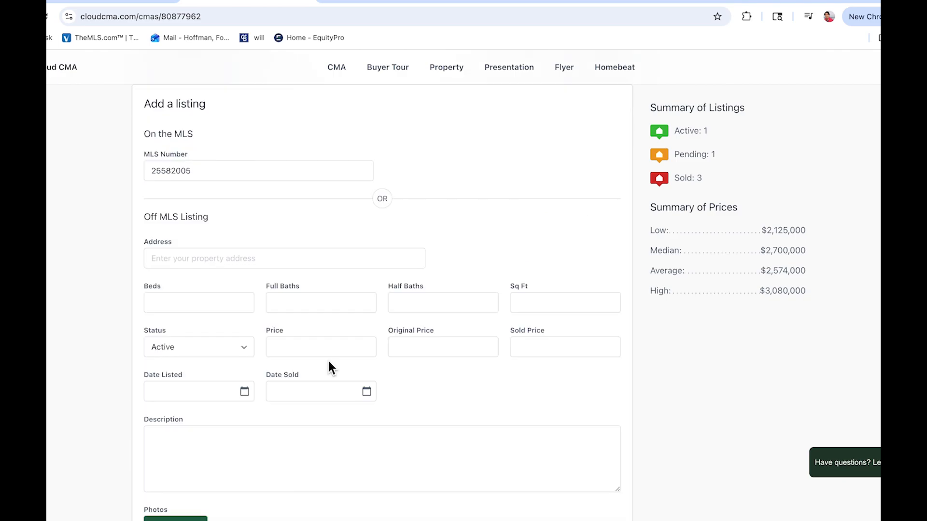
pyautogui.scroll(-3, 386, 386)
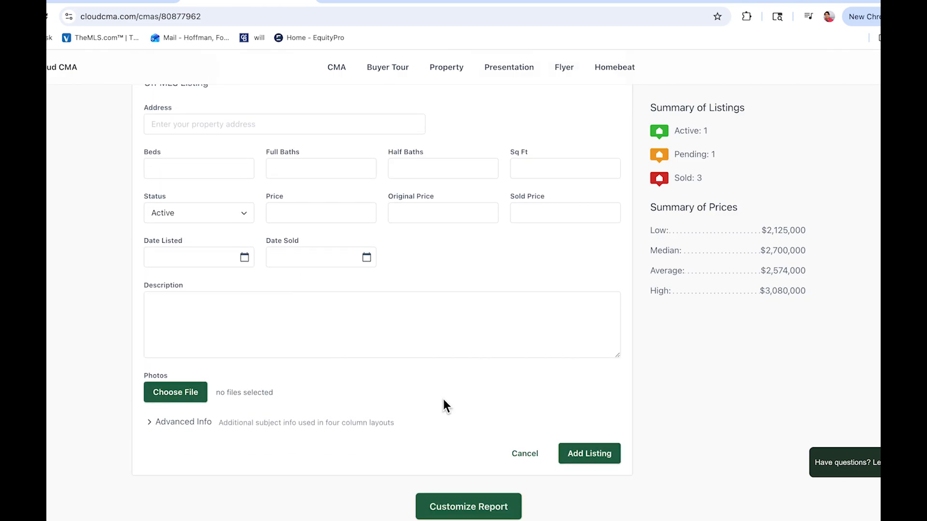
pyautogui.click(598, 457)
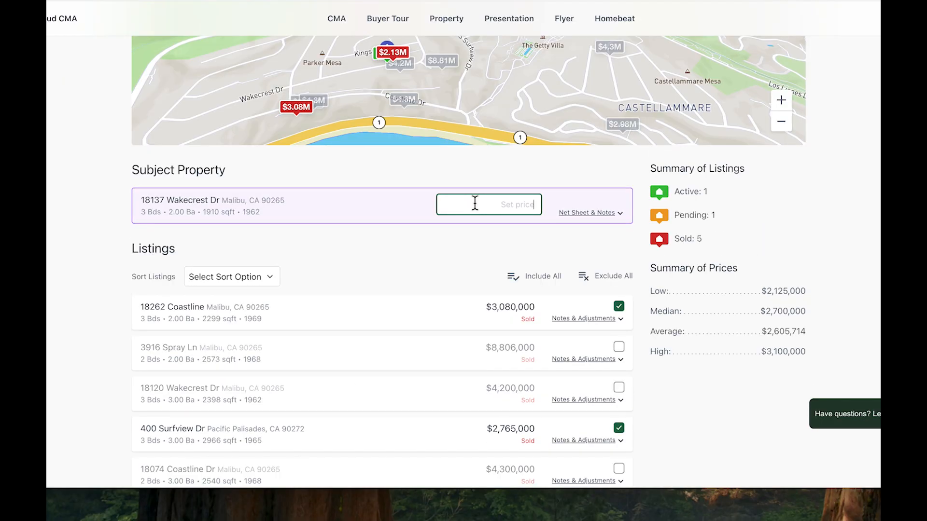
# - Set the subject property's price to 2200000
pyautogui.click(473, 201)
pyautogui.write('220000')
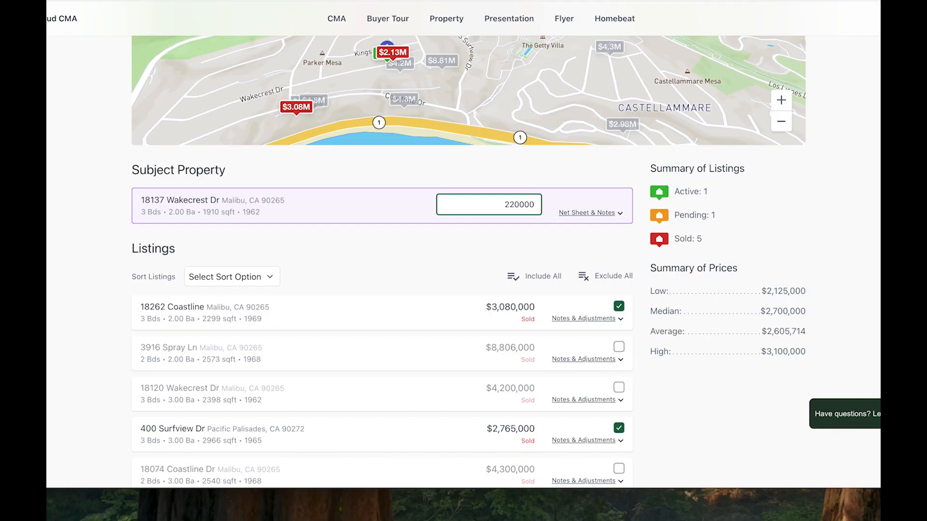
pyautogui.click(510, 233)
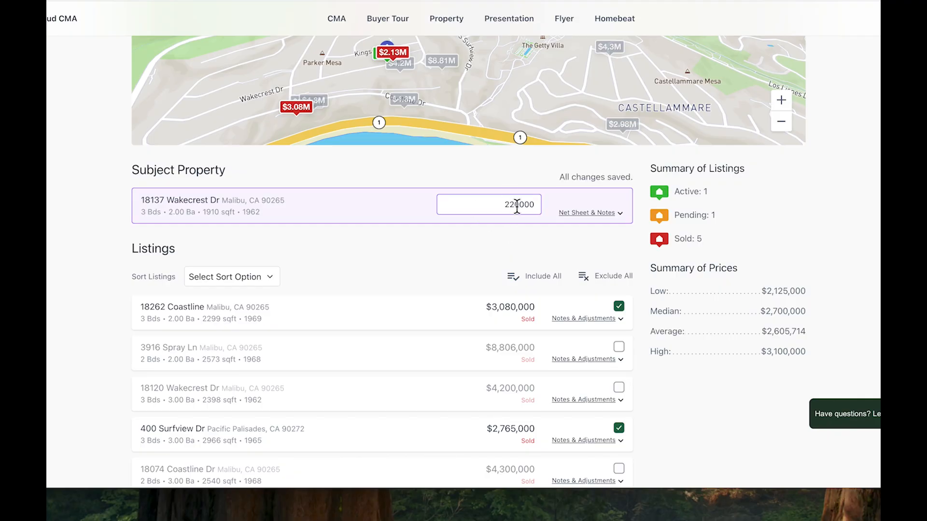
pyautogui.click(533, 204)
pyautogui.write('0')
pyautogui.click(563, 238)
# - Proceed to customizing the report and open the Agent resume page for editing to review its sections
pyautogui.scroll(-13, 549, 237)
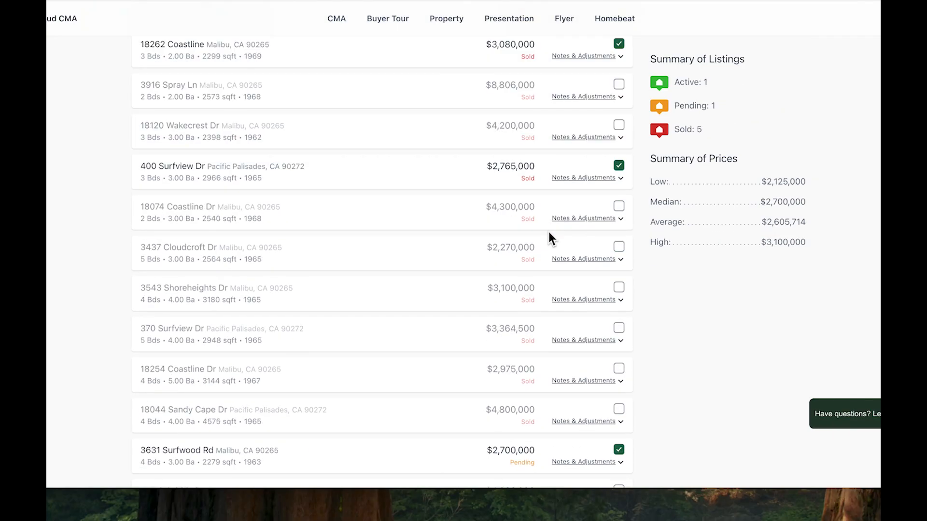
pyautogui.click(473, 467)
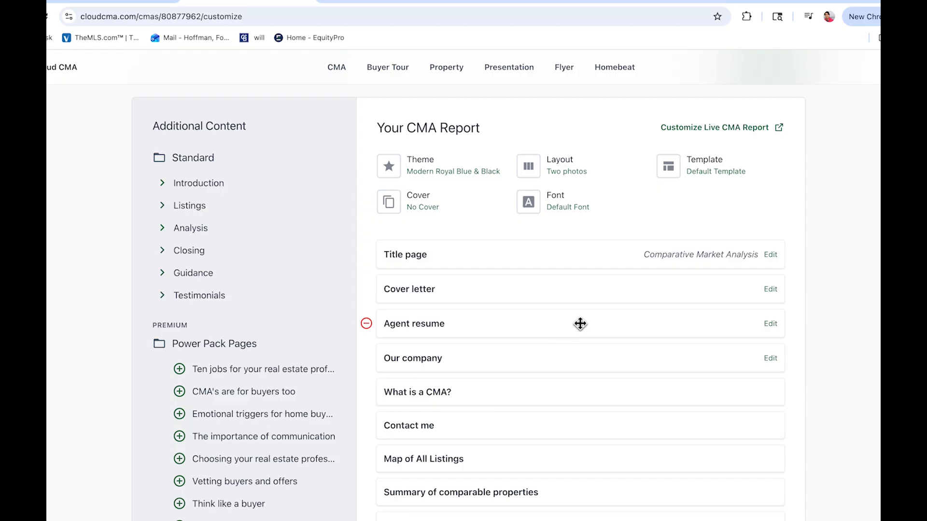
pyautogui.click(770, 324)
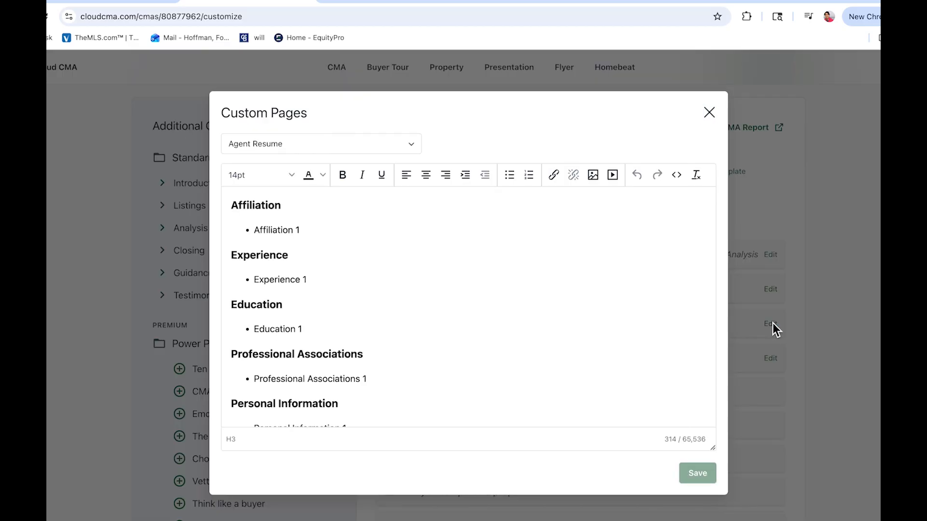
pyautogui.scroll(-1, 430, 298)
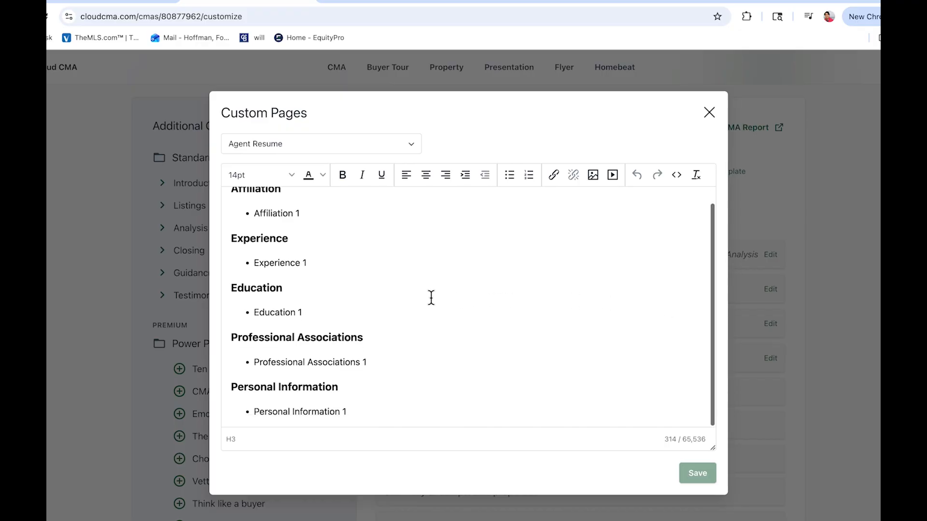
pyautogui.scroll(1, 431, 298)
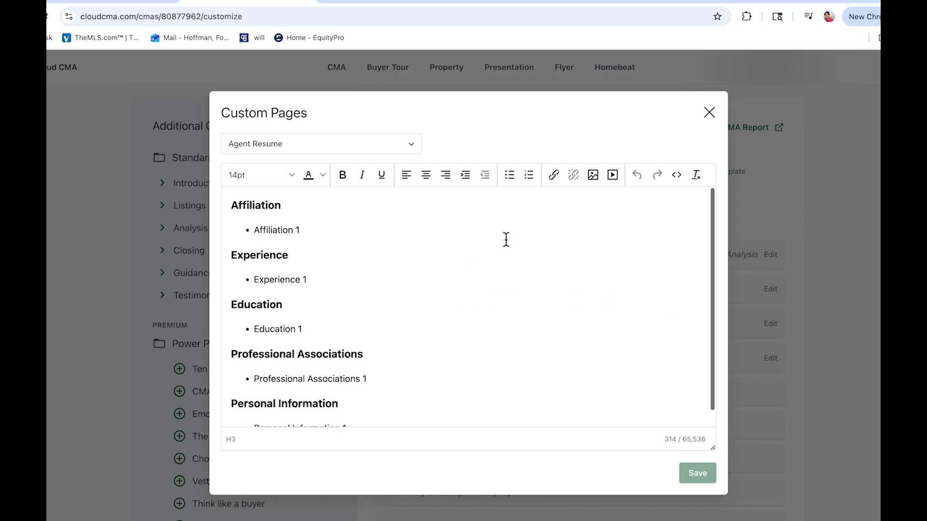
# - Leave the Agent resume page and review the Cover letter page's text in its editor without changing it
pyautogui.click(709, 112)
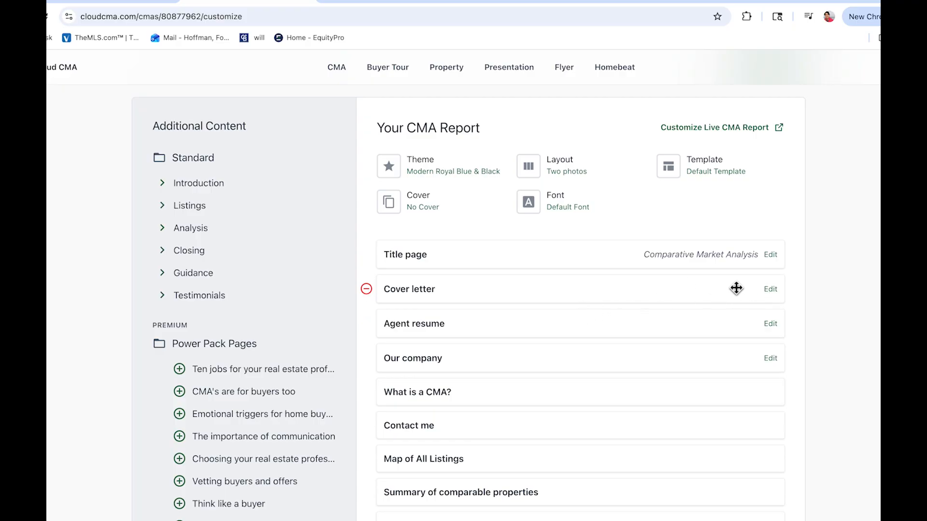
pyautogui.click(770, 289)
pyautogui.scroll(-3, 458, 321)
pyautogui.scroll(3, 461, 319)
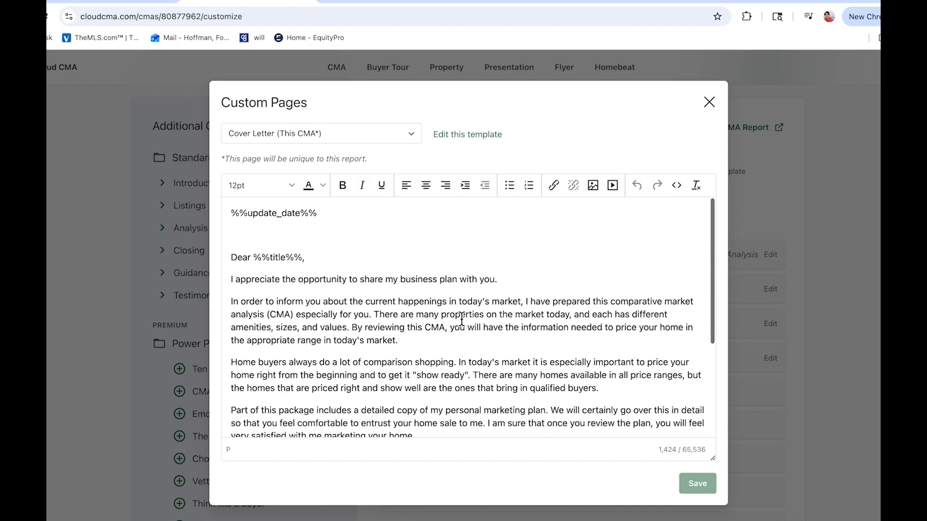
pyautogui.click(709, 102)
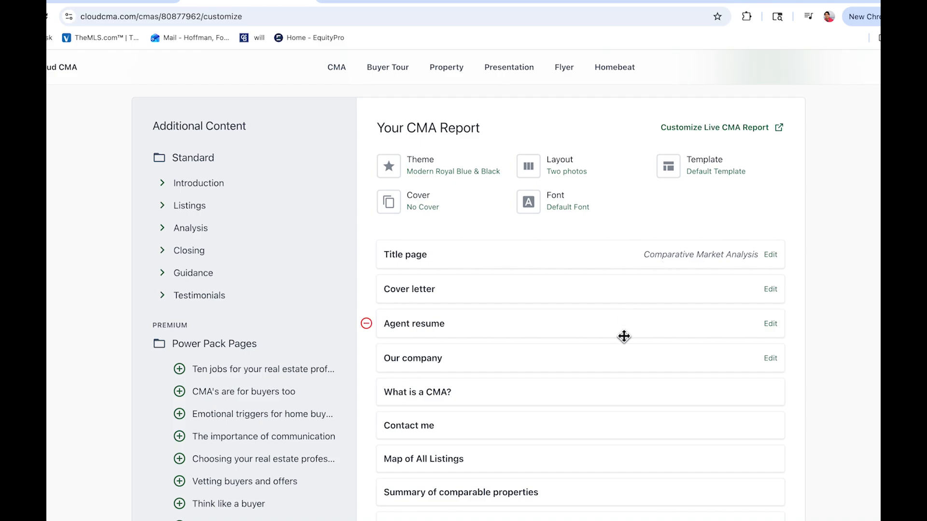
# - Open the Our company page for editing, read through its text, and close it without changes
pyautogui.scroll(-1, 666, 384)
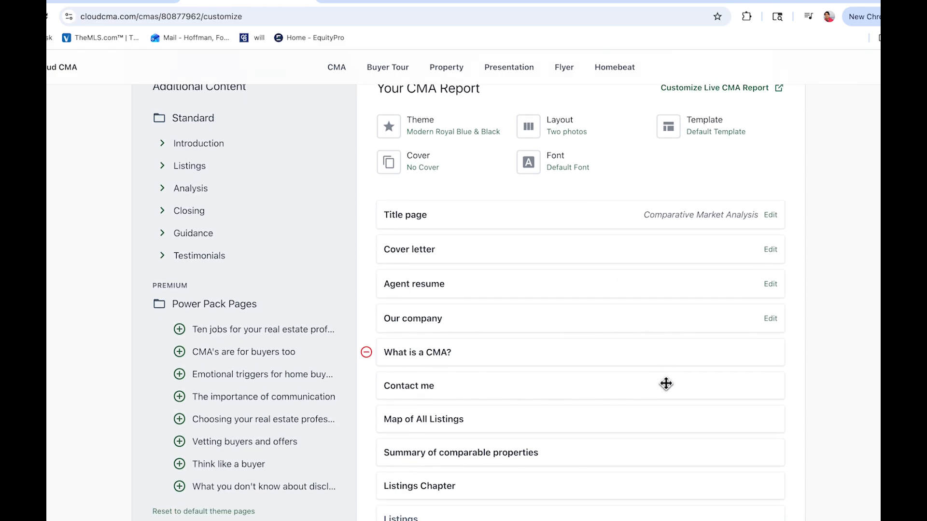
pyautogui.scroll(-1, 664, 383)
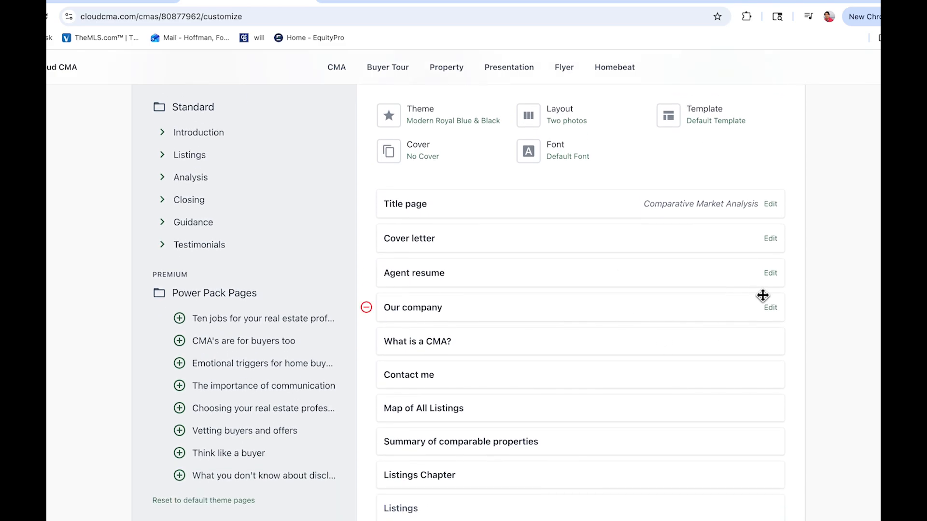
pyautogui.click(770, 308)
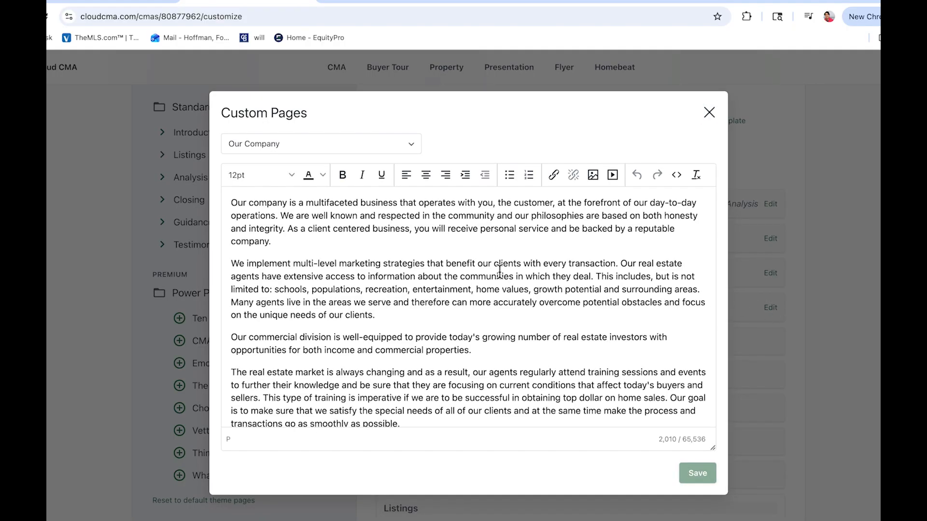
pyautogui.scroll(-2, 500, 272)
pyautogui.scroll(2, 500, 272)
pyautogui.click(709, 114)
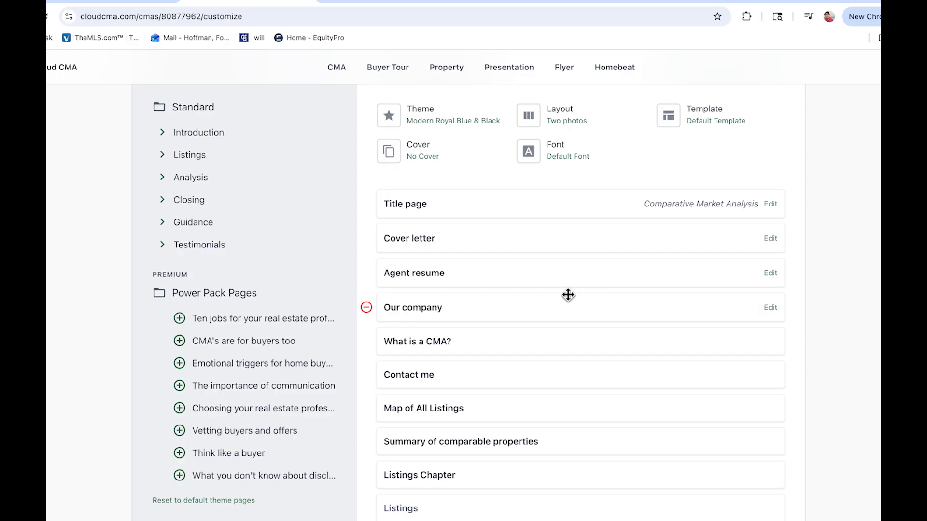
pyautogui.scroll(1, 568, 295)
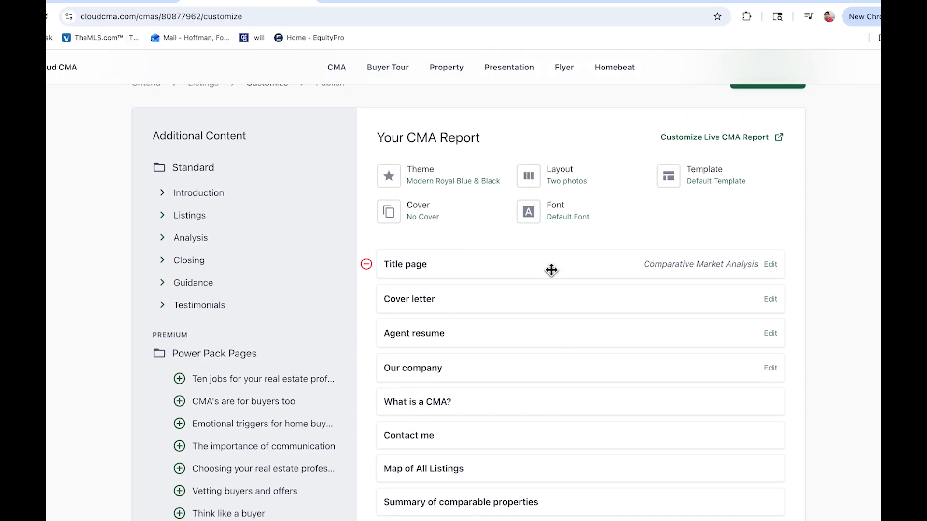
# - Preview the Comparable property statistics page and look over the remaining pages in the report's page list
pyautogui.scroll(-10, 511, 249)
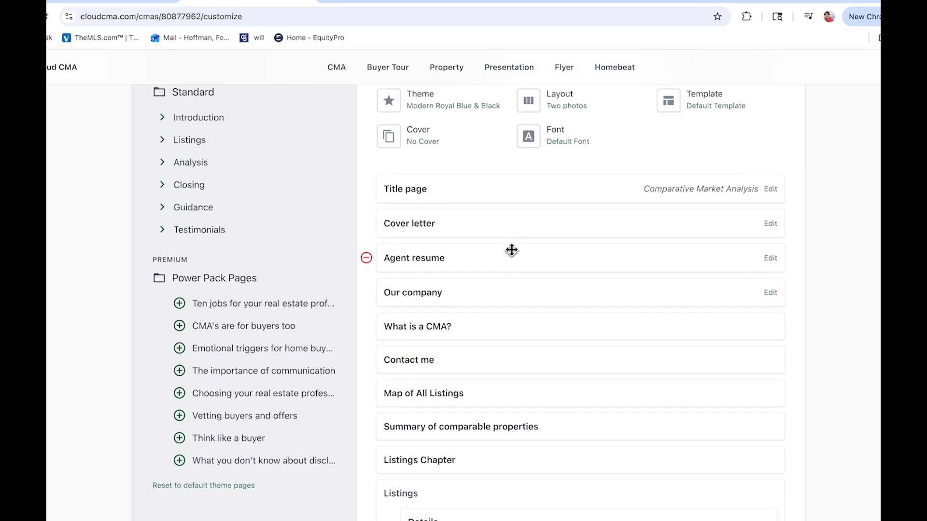
pyautogui.click(404, 285)
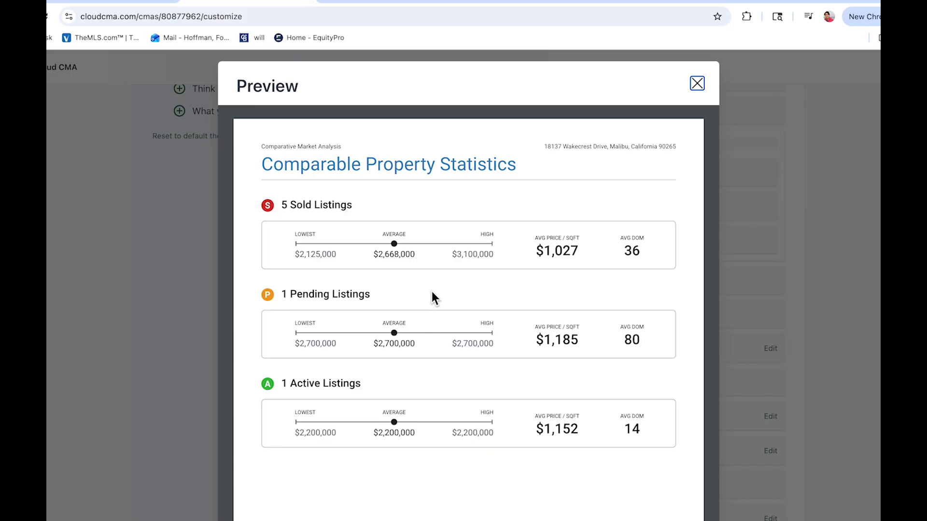
pyautogui.scroll(-1, 537, 389)
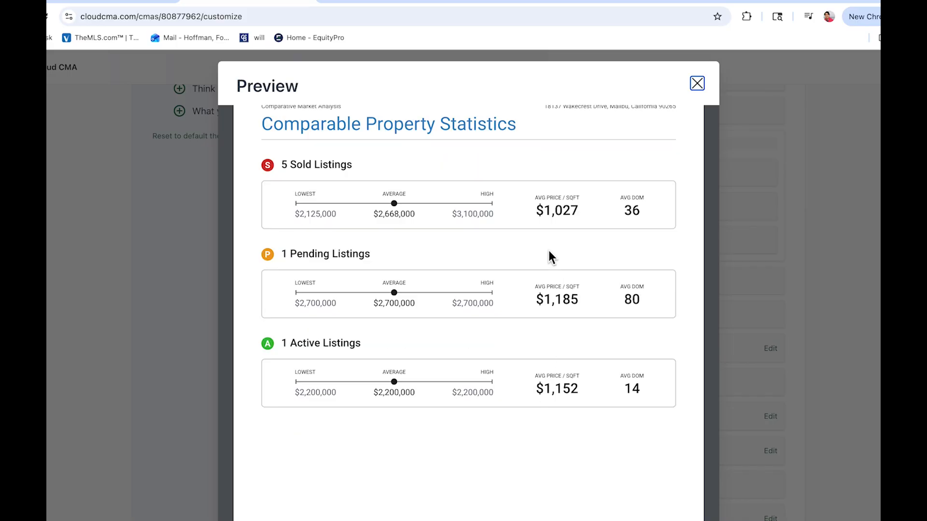
pyautogui.click(697, 83)
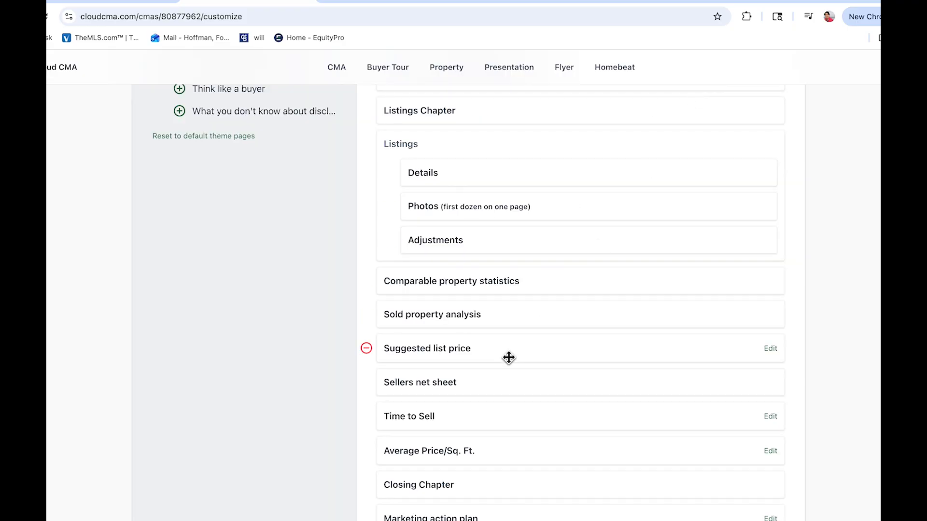
pyautogui.scroll(-1, 506, 360)
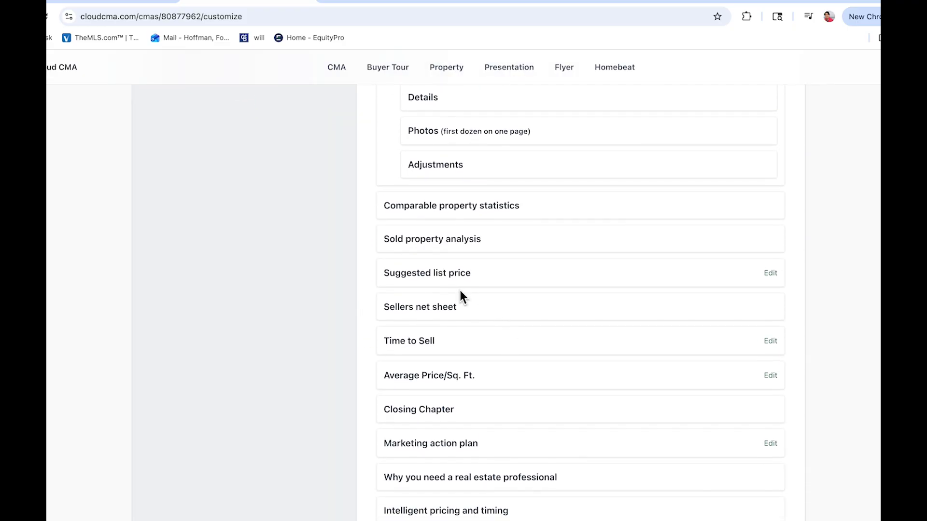
pyautogui.scroll(10, 455, 299)
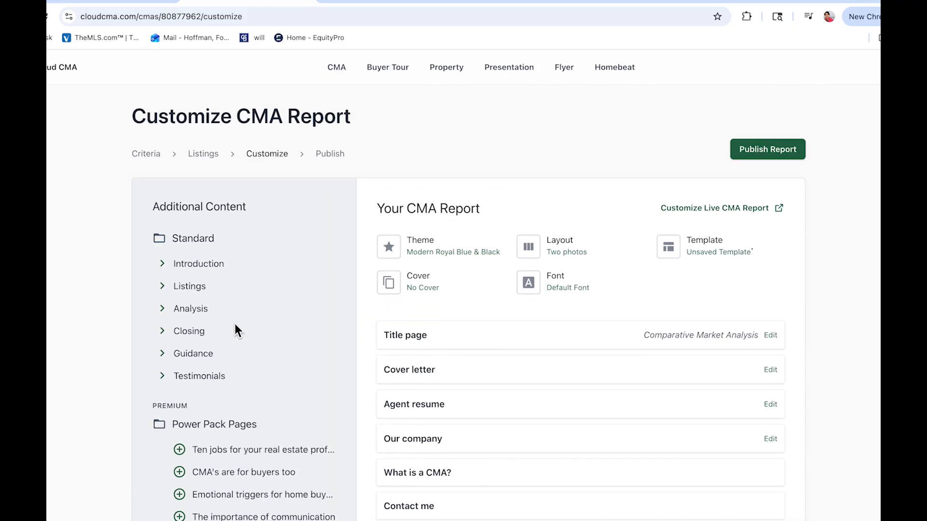
# - Publish the CMA report and open its PDF to check the title page and cover letter
pyautogui.click(772, 145)
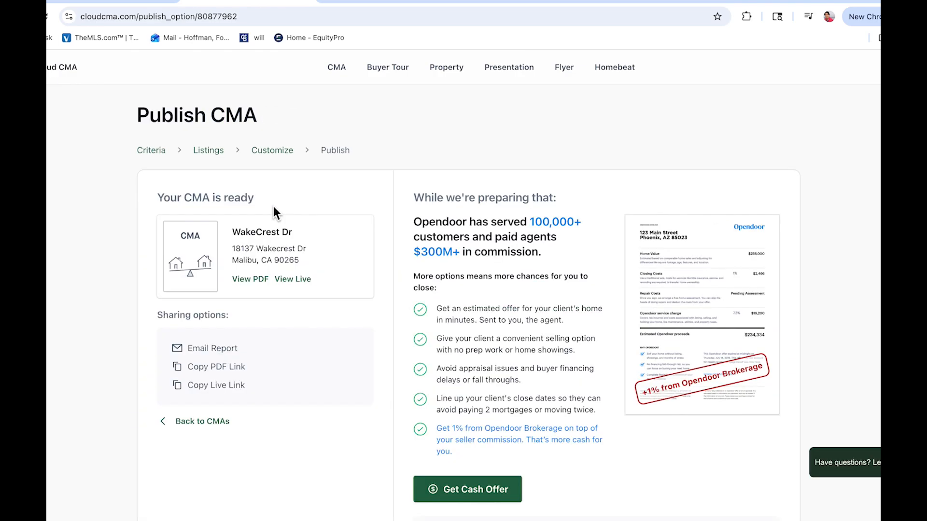
pyautogui.click(248, 281)
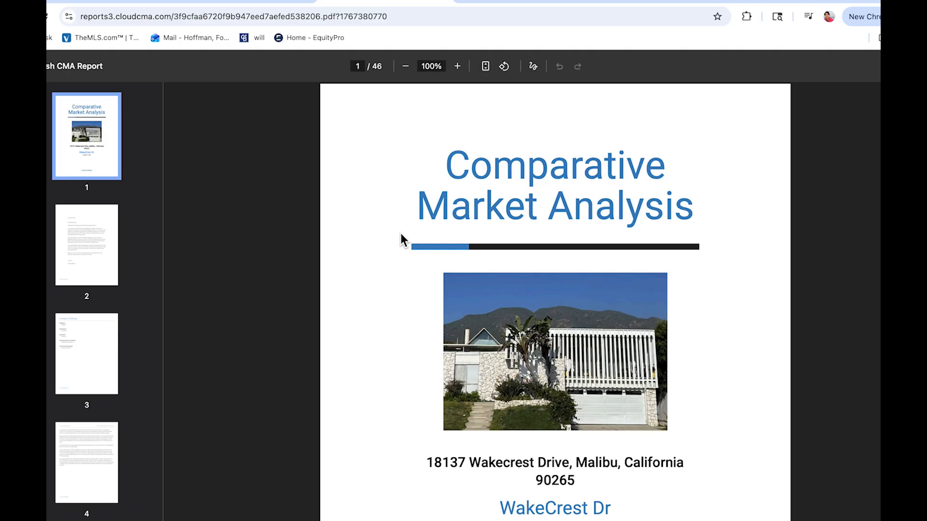
pyautogui.scroll(-2, 480, 220)
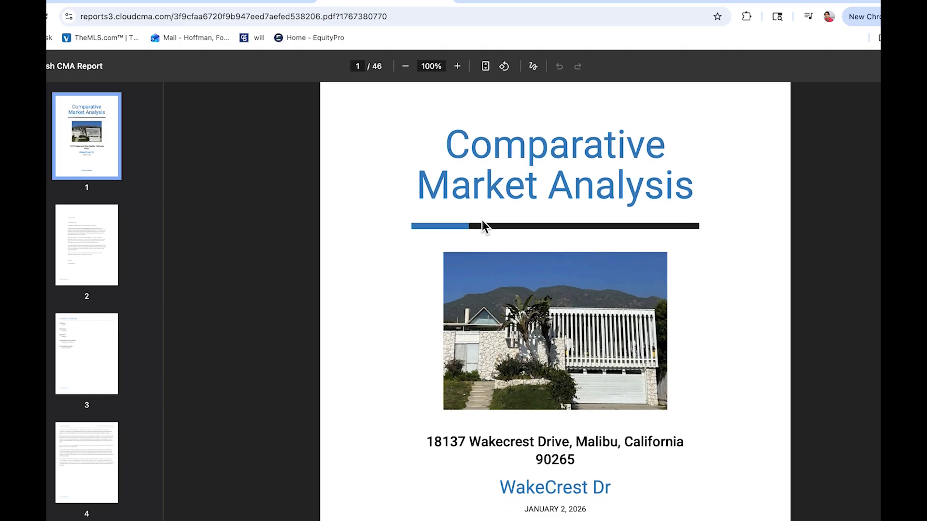
pyautogui.scroll(-8, 482, 220)
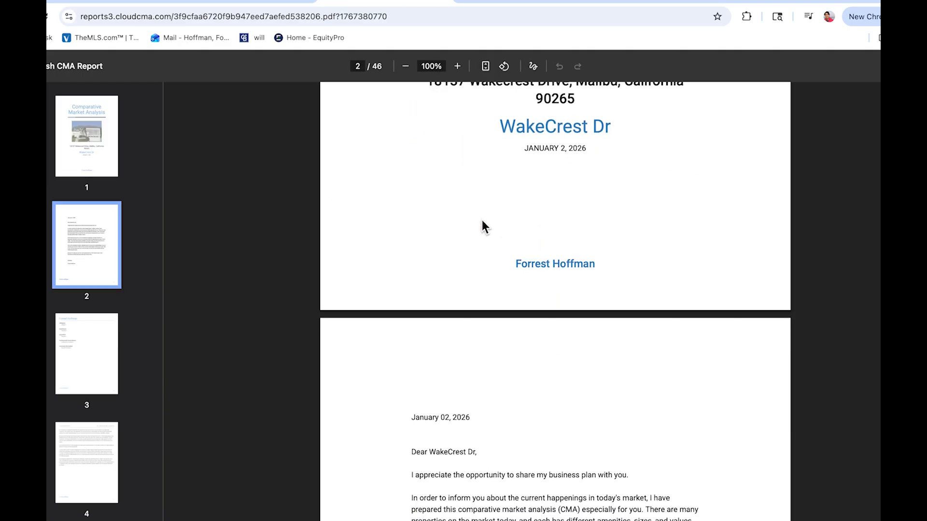
pyautogui.scroll(-3, 481, 220)
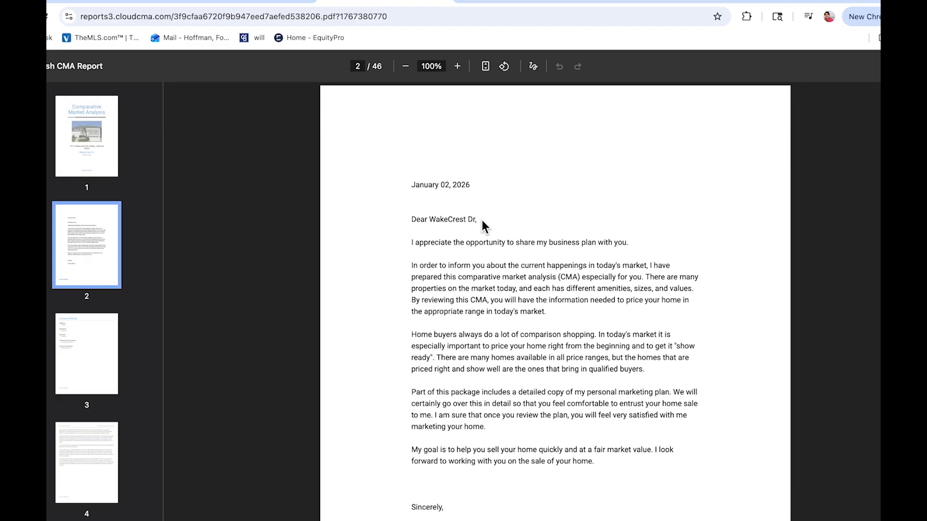
# - Look through the PDF's map of comparable listings, summary of comparable properties and individual listing detail pages
pyautogui.scroll(-7, 447, 266)
pyautogui.scroll(-20, 447, 265)
pyautogui.scroll(-9, 416, 261)
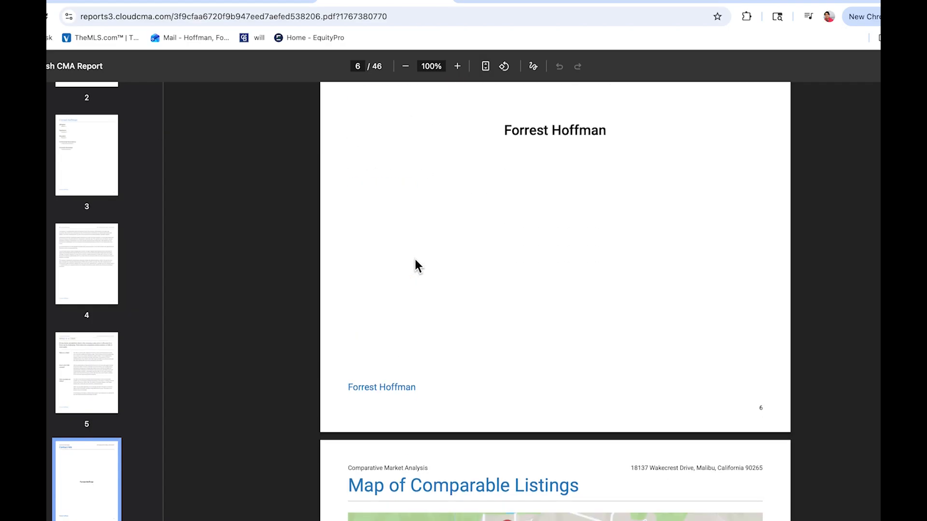
pyautogui.scroll(-8, 416, 266)
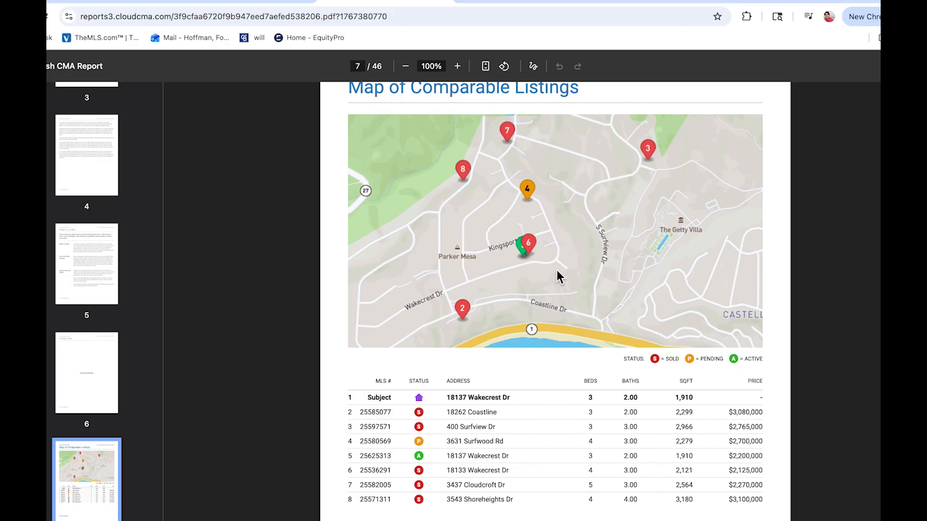
pyautogui.scroll(-1, 587, 276)
pyautogui.scroll(-12, 587, 273)
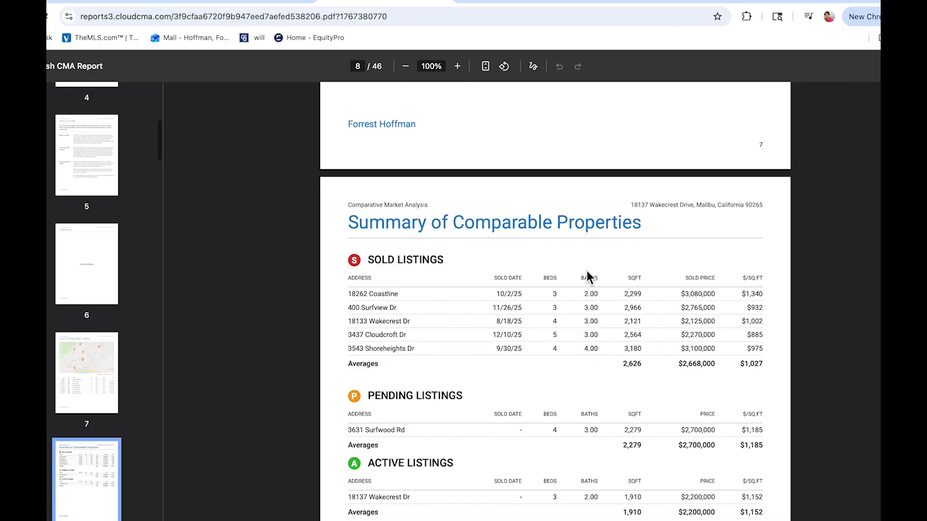
pyautogui.scroll(-9, 586, 272)
pyautogui.scroll(-15, 586, 273)
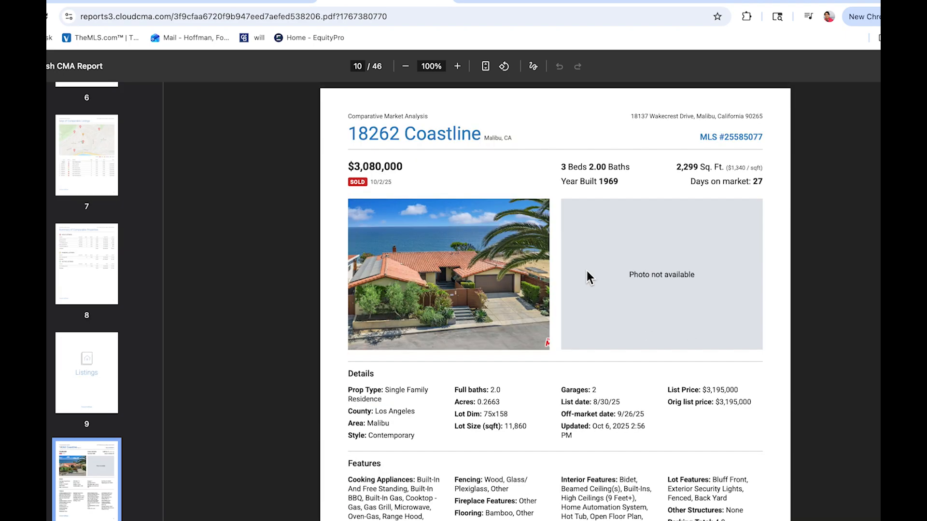
pyautogui.scroll(-11, 587, 271)
pyautogui.scroll(-12, 587, 271)
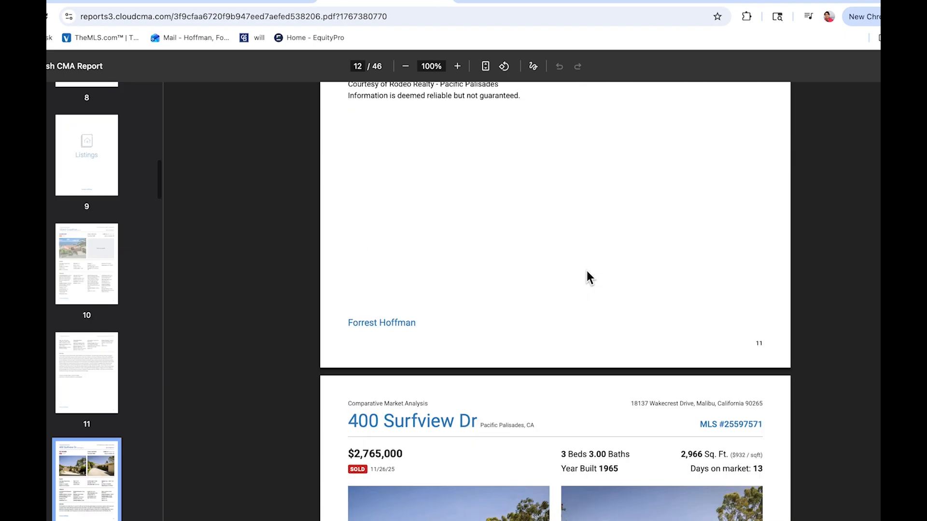
pyautogui.scroll(16, 587, 271)
pyautogui.scroll(20, 587, 271)
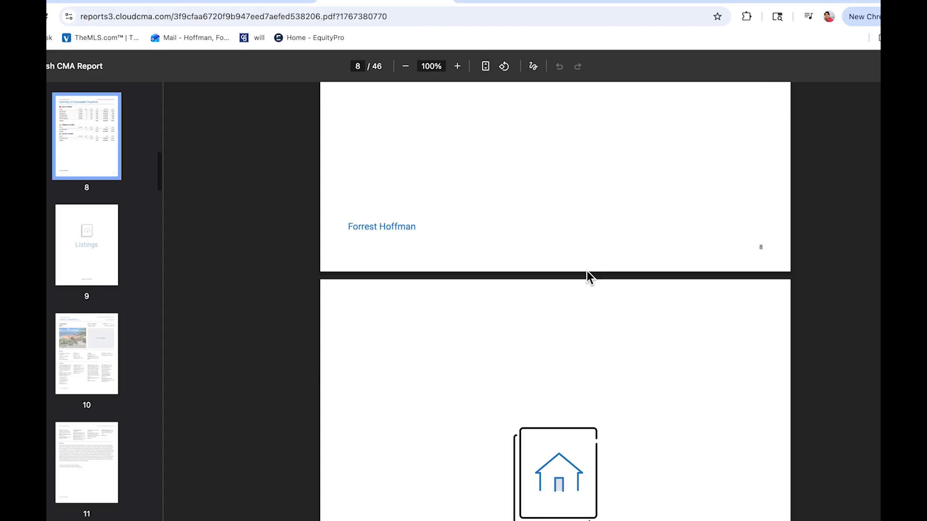
pyautogui.scroll(10, 586, 271)
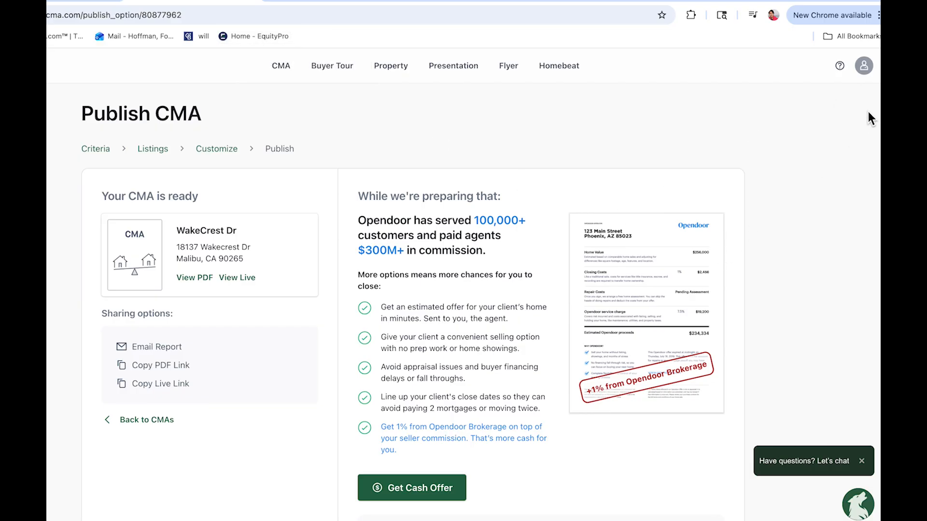
# - Open the account settings and look over the agent profile's avatar, company name, logo and location fields
pyautogui.click(864, 65)
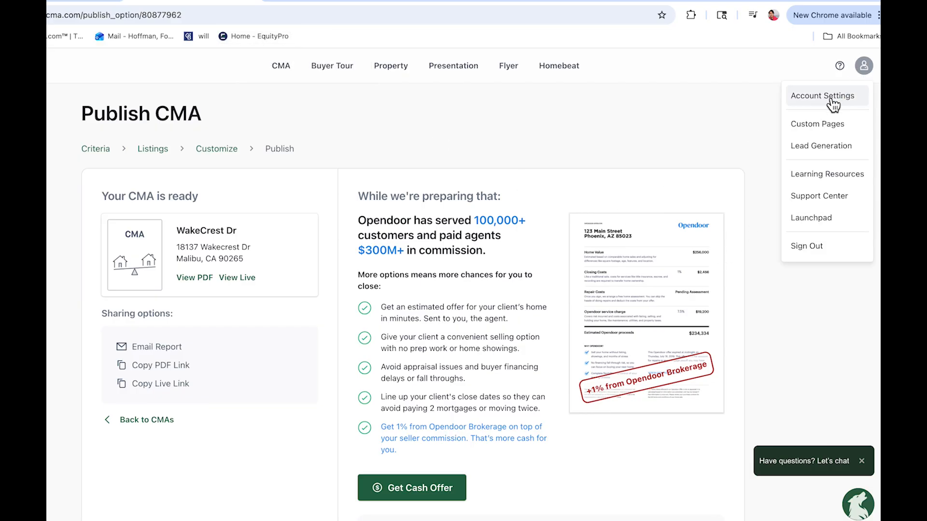
pyautogui.click(833, 104)
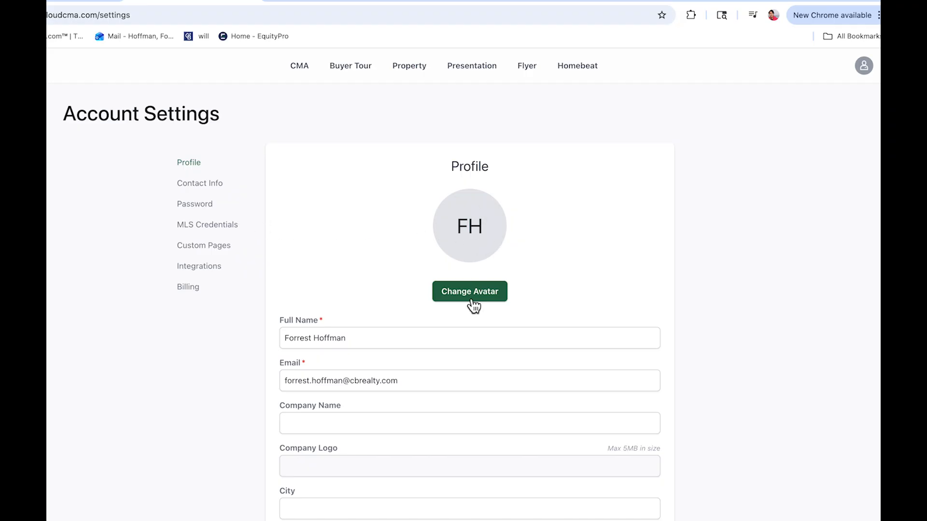
pyautogui.scroll(-2, 635, 314)
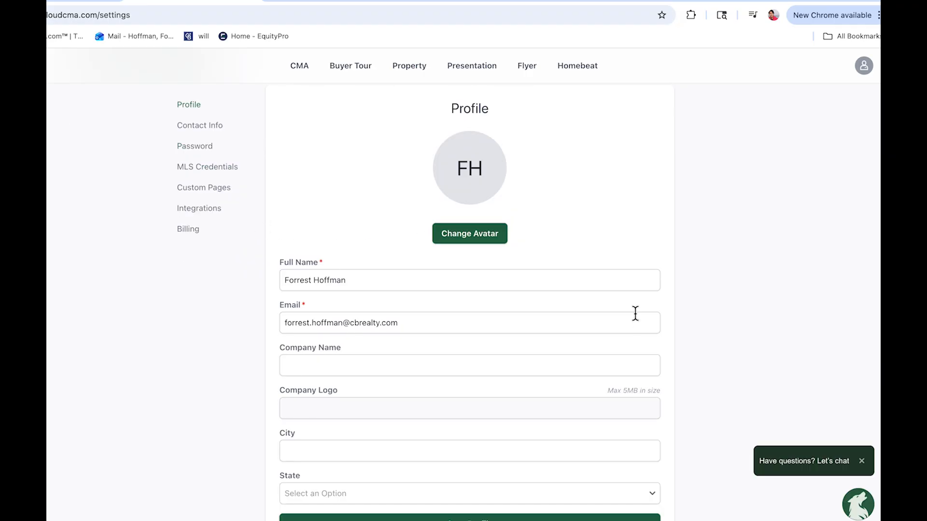